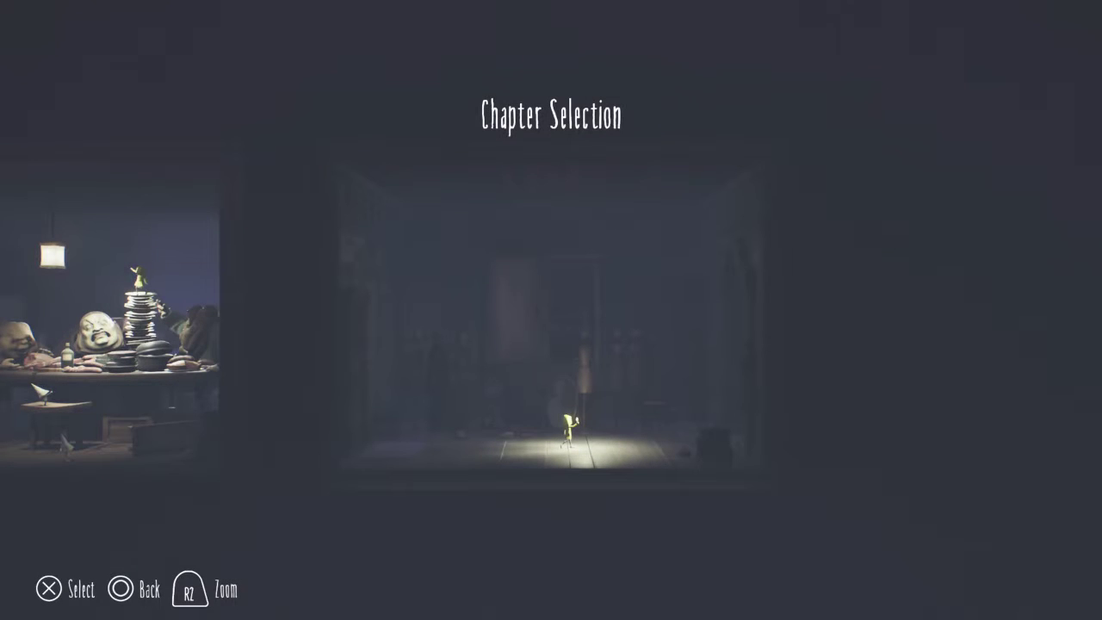
# Browse the chapter list past the kitchen, boxes, dark hallway and kitchen chefs chapters
pyautogui.press('Left')
pyautogui.press('Left')
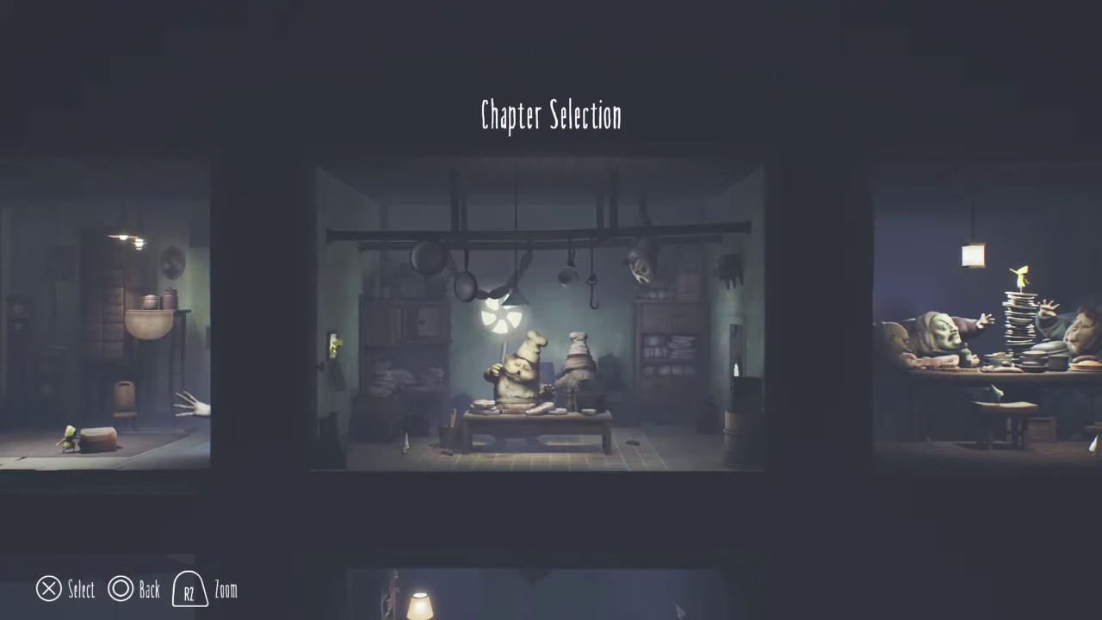
pyautogui.press('Down')
pyautogui.press('Right')
pyautogui.press('Right')
pyautogui.press('Right')
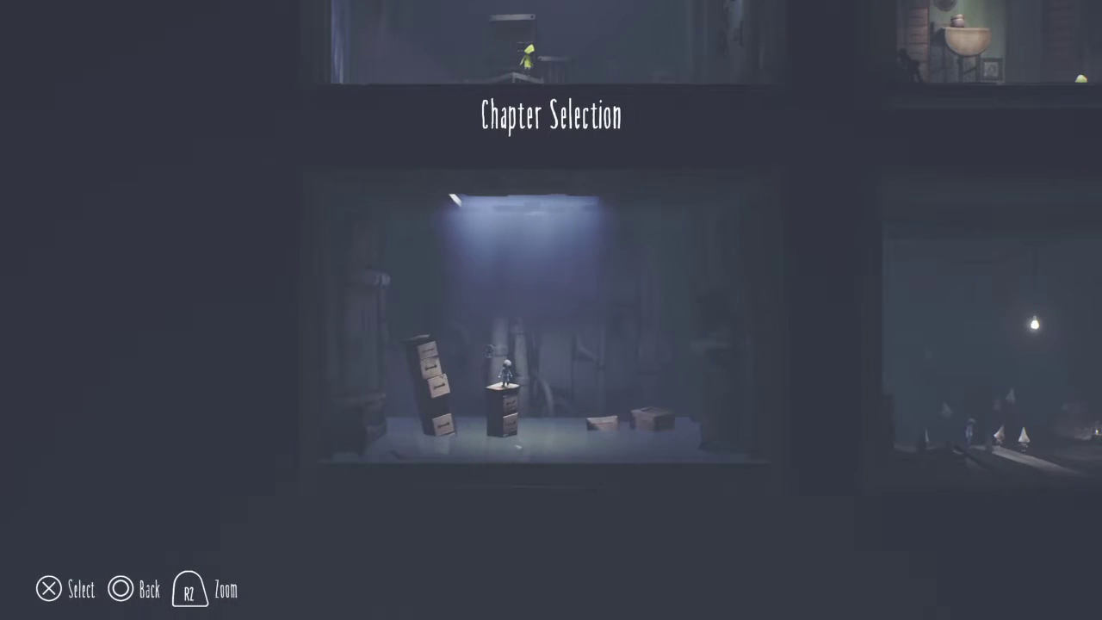
pyautogui.press('Right')
pyautogui.press('Left')
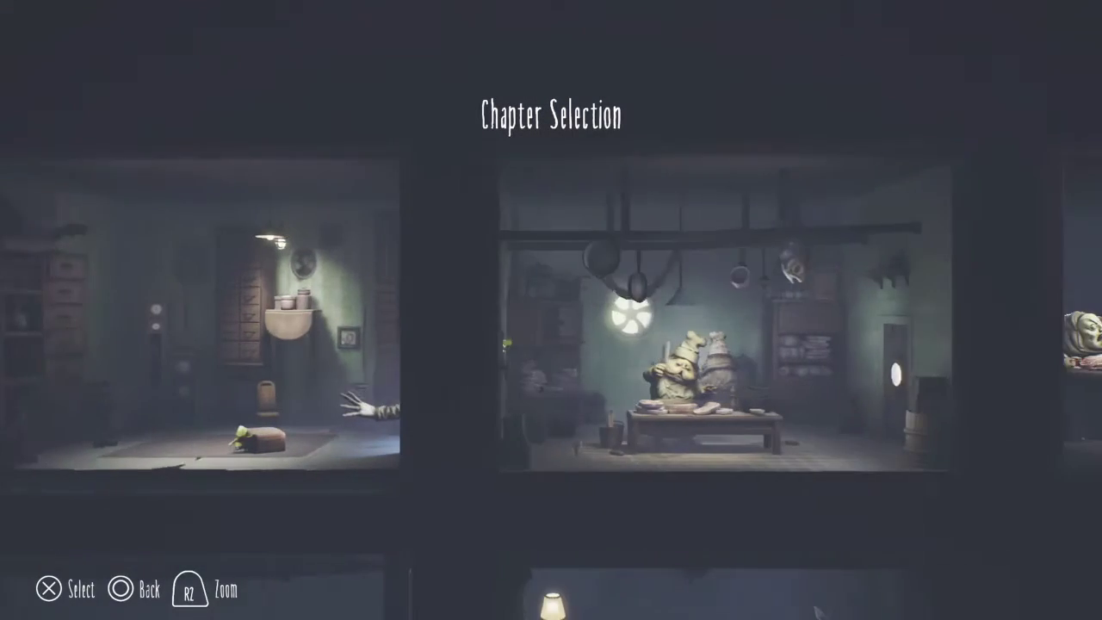
pyautogui.press('Right')
pyautogui.press('Right')
pyautogui.press('Right')
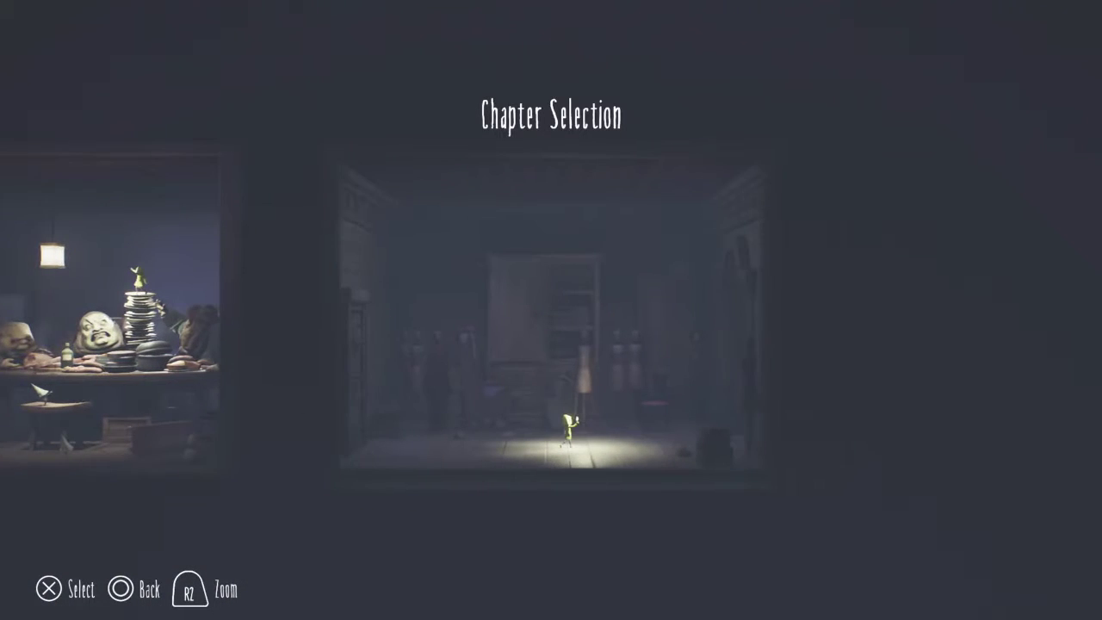
# Move through the dining, cage, box and lamp room chapters, then start the dark room chapter
pyautogui.press('Left')
pyautogui.press('Up')
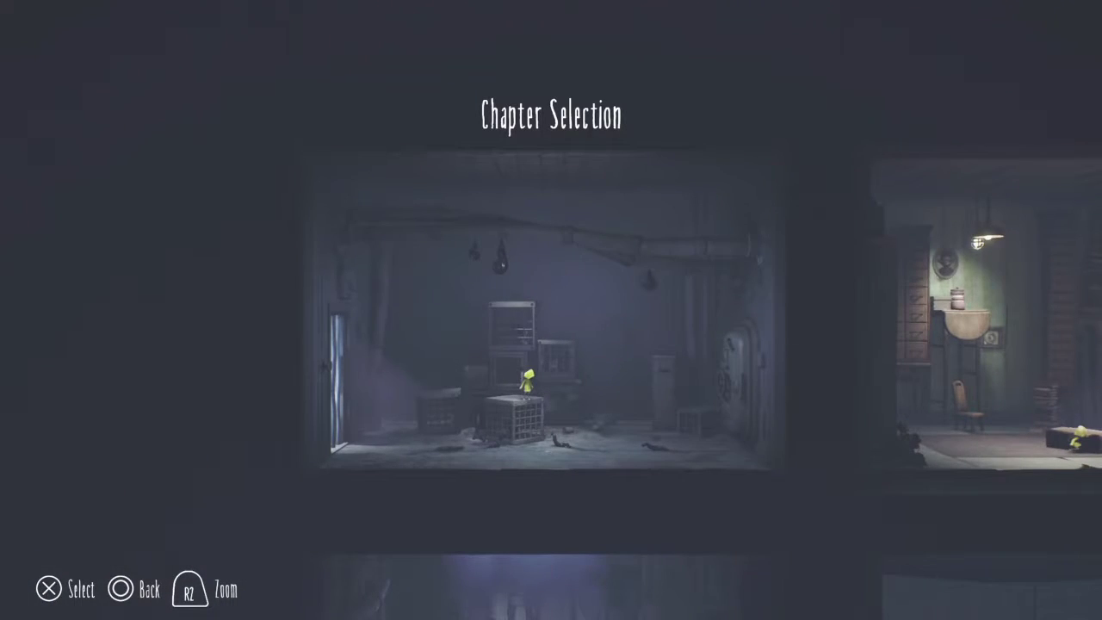
pyautogui.press('Down')
pyautogui.press('Right')
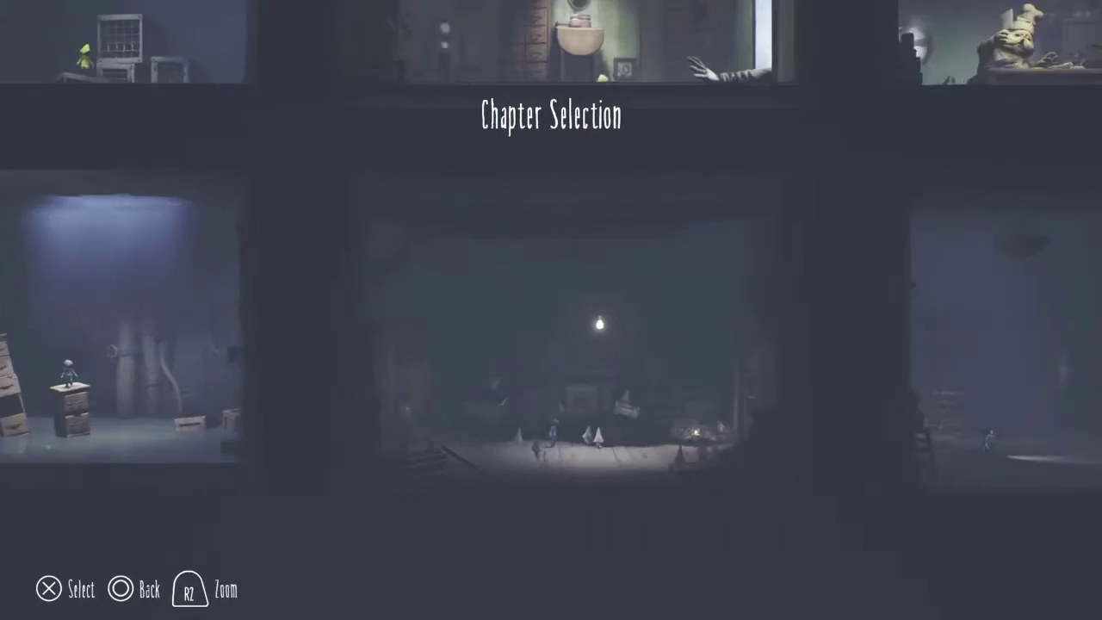
pyautogui.press('Right')
pyautogui.press('Left')
pyautogui.press('Left')
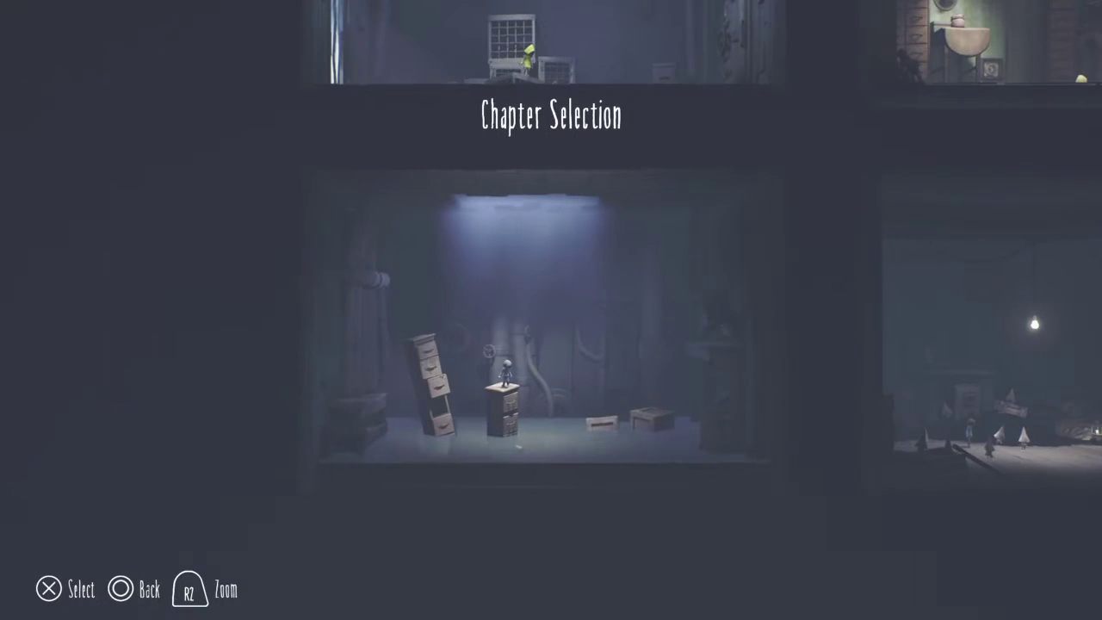
pyautogui.press('Return')
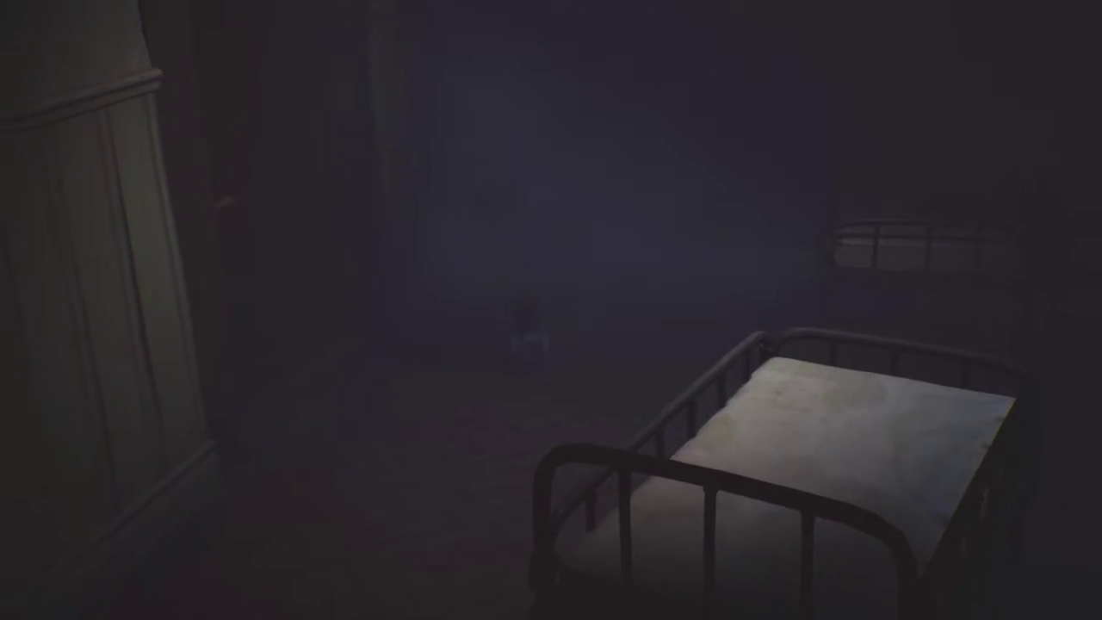
# From the pause menu, keep the current brightness setting and resume the game
pyautogui.press('Escape')
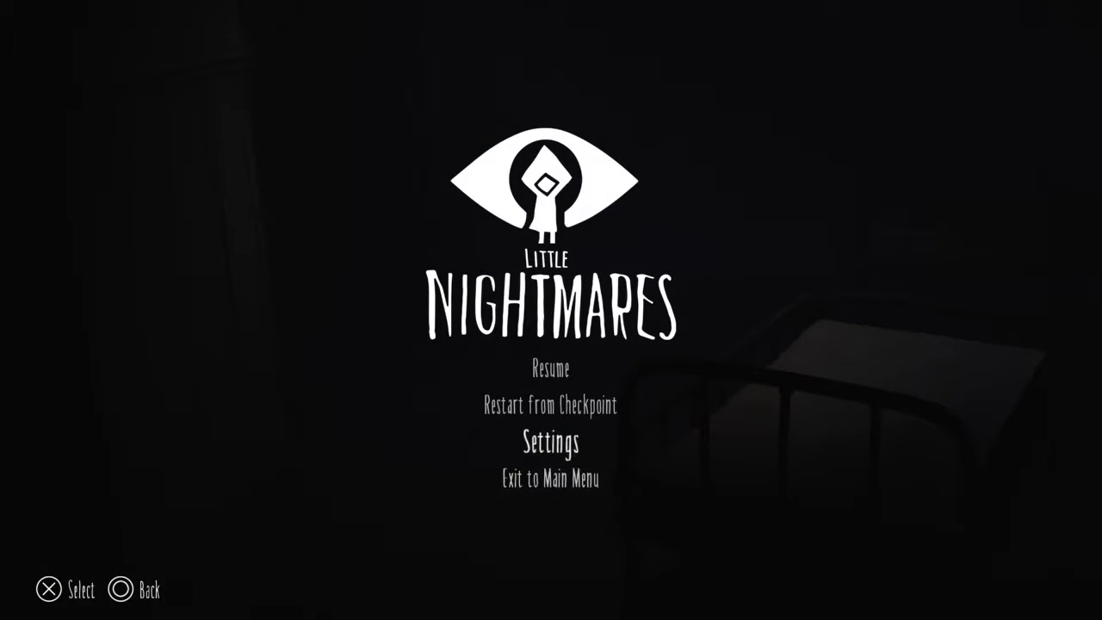
pyautogui.press('Return')
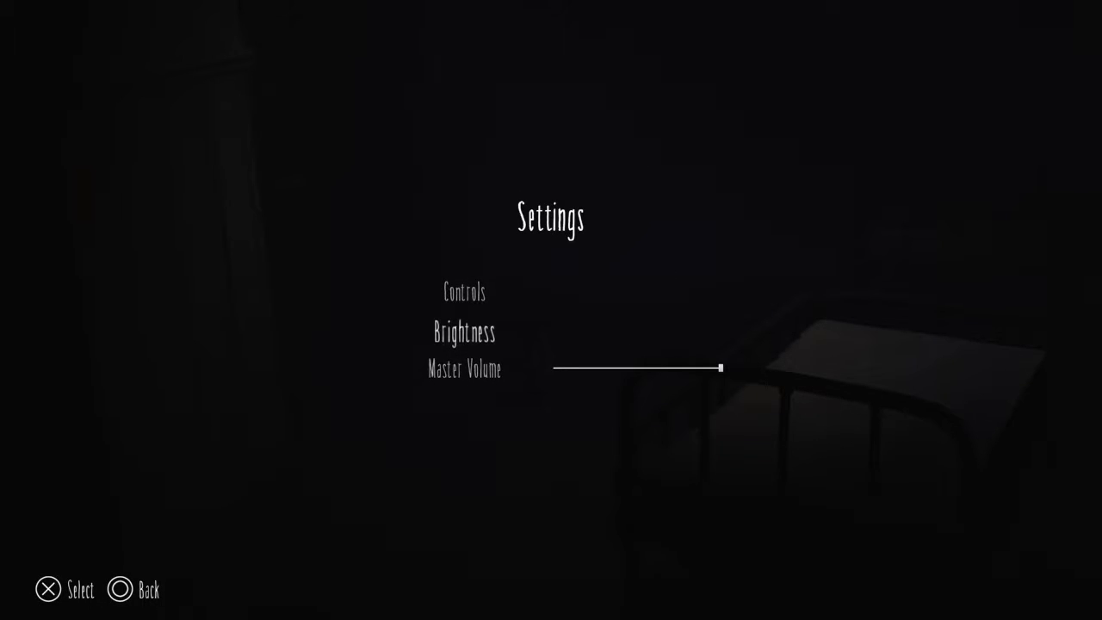
pyautogui.press('Return')
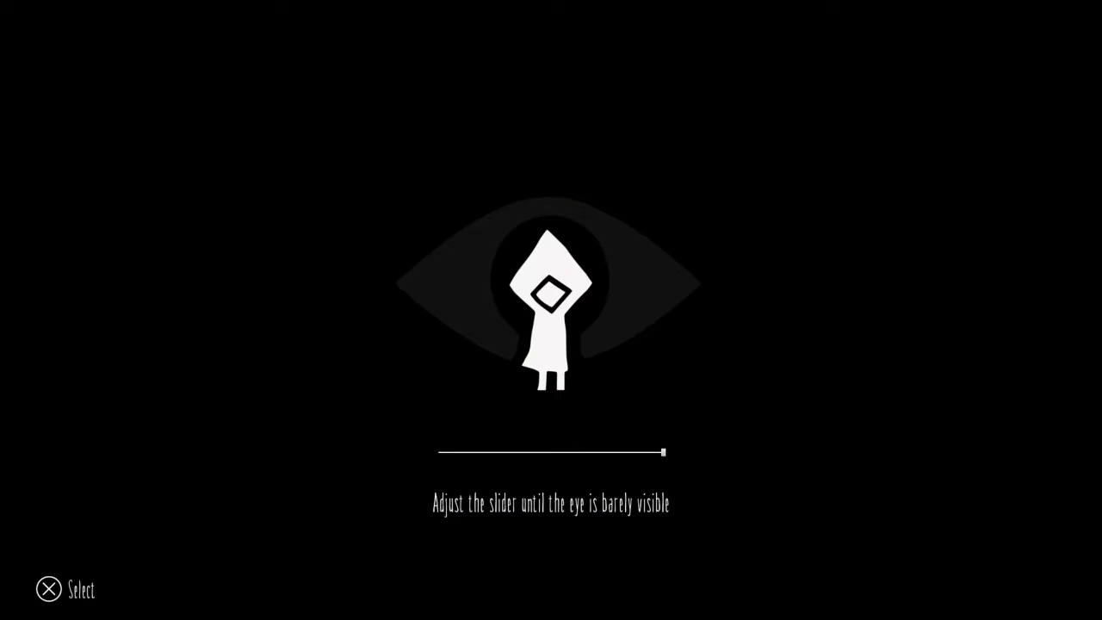
pyautogui.press('Escape')
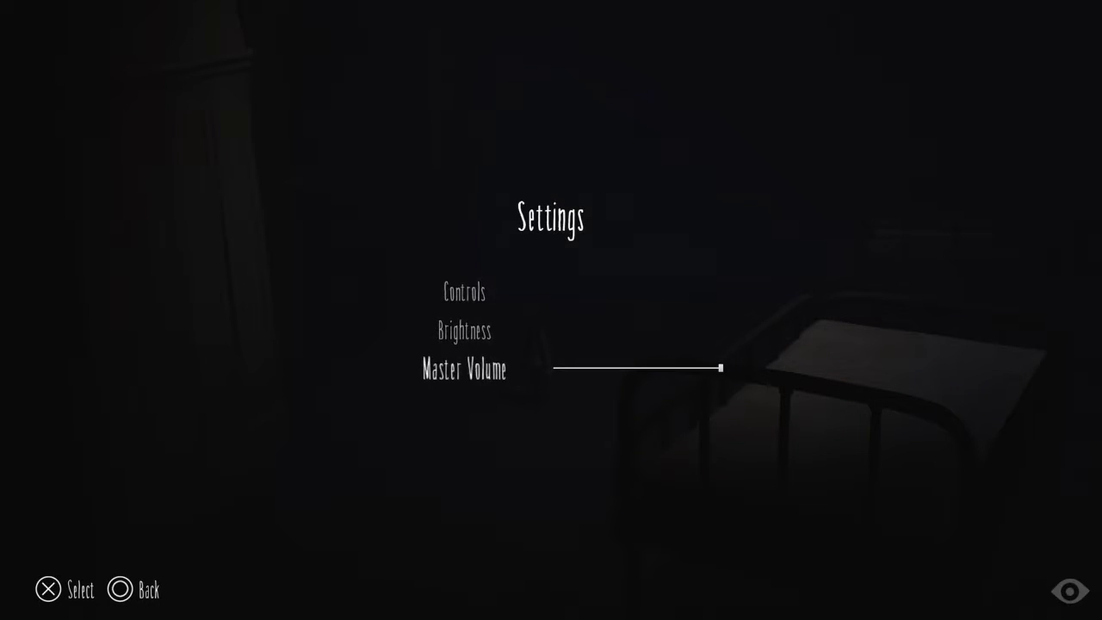
pyautogui.press('Escape')
pyautogui.press('Up')
pyautogui.press('Up')
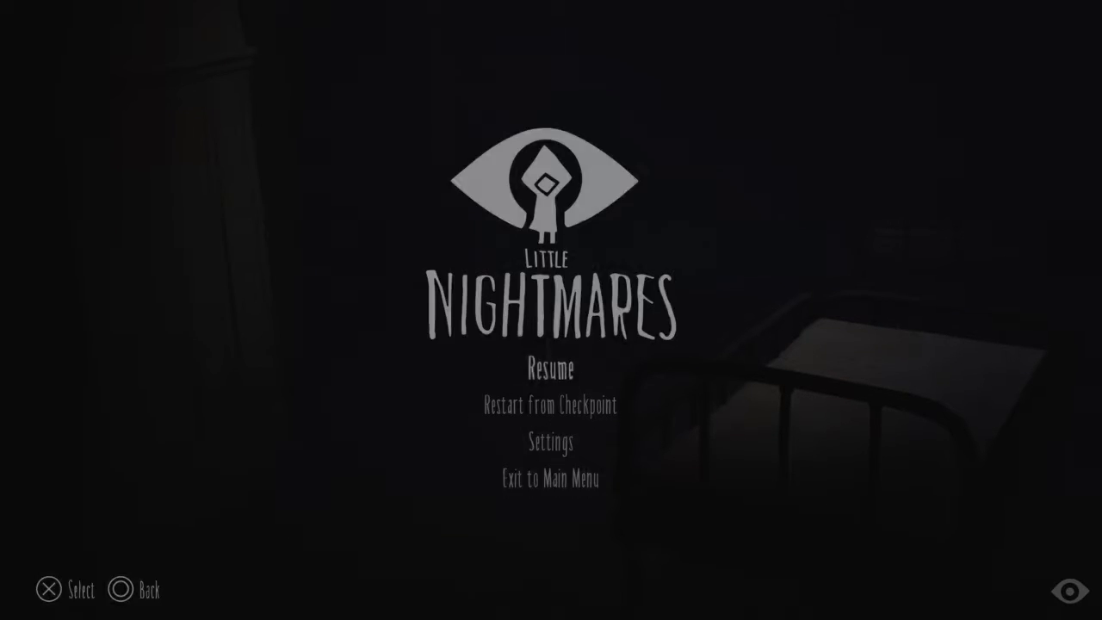
pyautogui.press('Return')
# Walk the child left to the wardrobe and toward the boat-drawing wall, then pause
pyautogui.press('a')
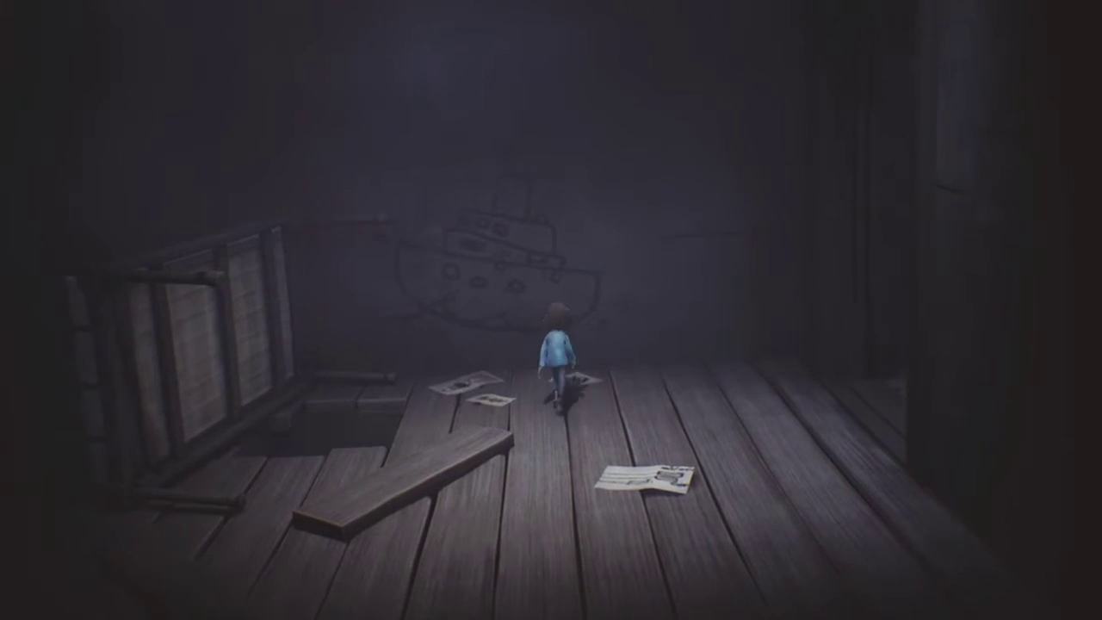
pyautogui.press('w')
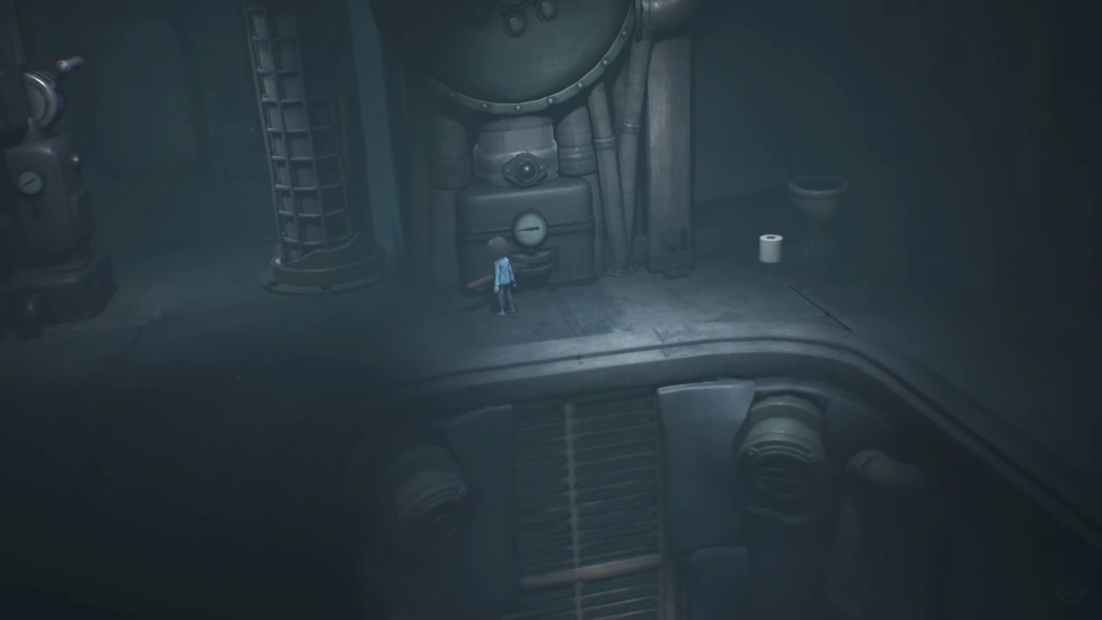
pyautogui.press('Escape')
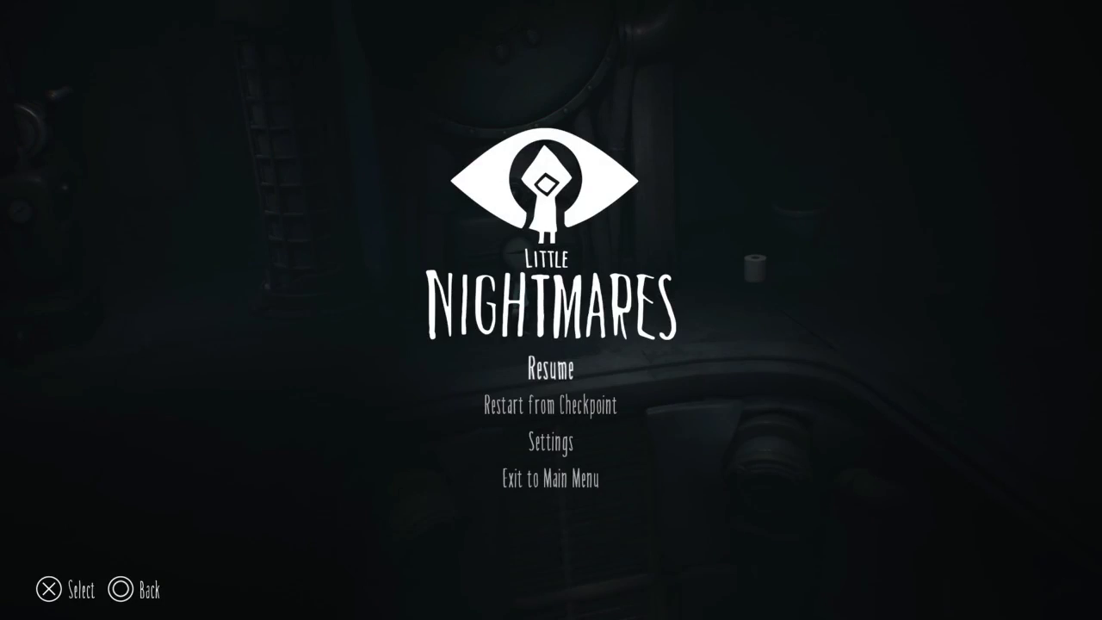